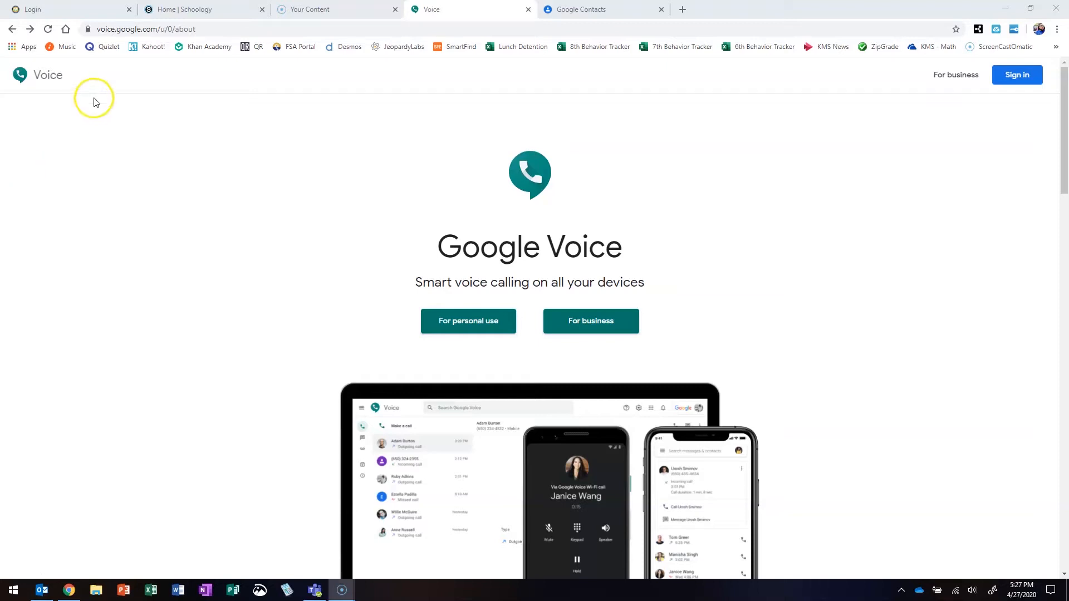
# Start the web sign-up for Google Voice for personal use from the voice.google.com page.
pyautogui.click(92, 29)
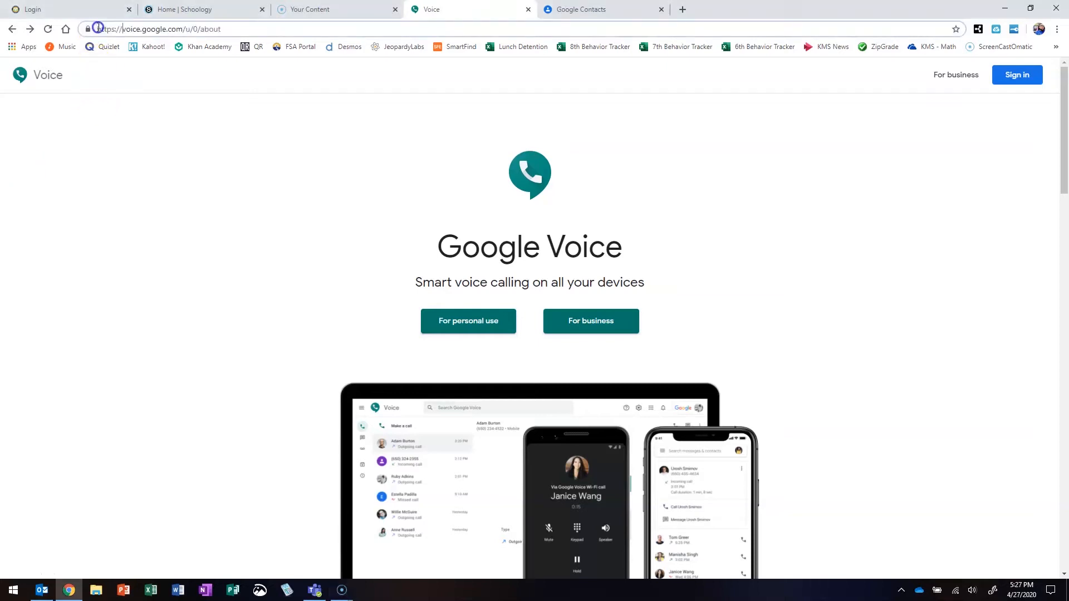
pyautogui.moveTo(123, 28); pyautogui.dragTo(183, 28)
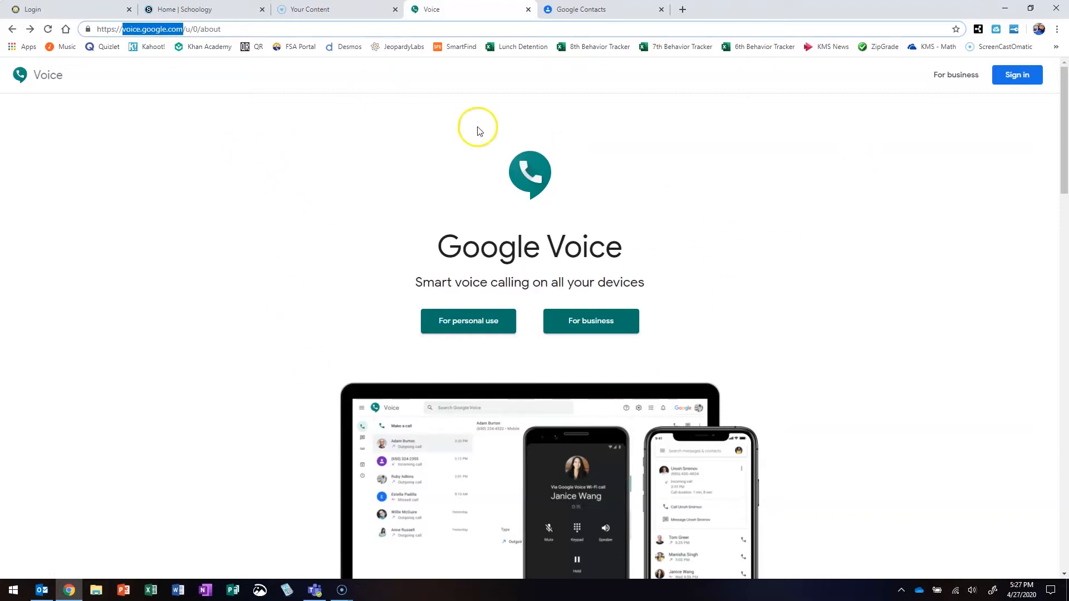
pyautogui.click(465, 327)
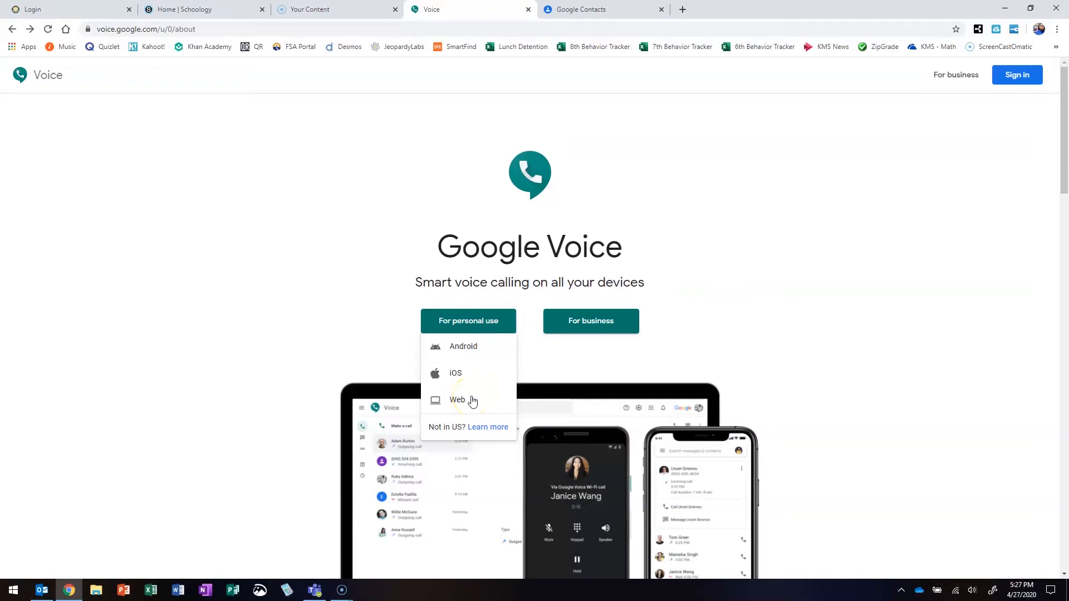
pyautogui.click(457, 404)
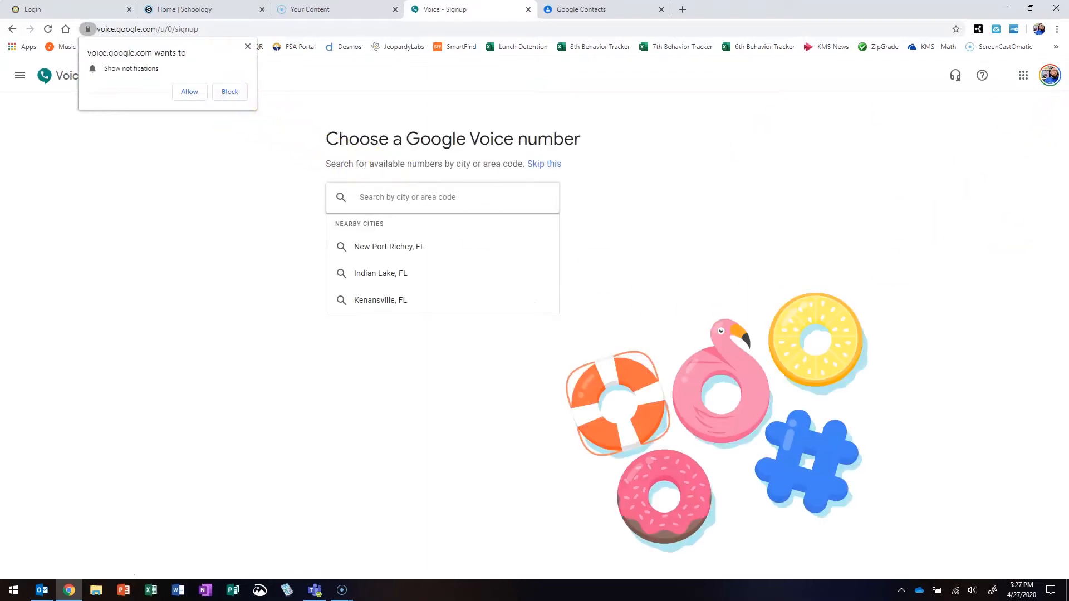
# Check which Google account is signed in, and block notifications from voice.google.com.
pyautogui.click(1053, 84)
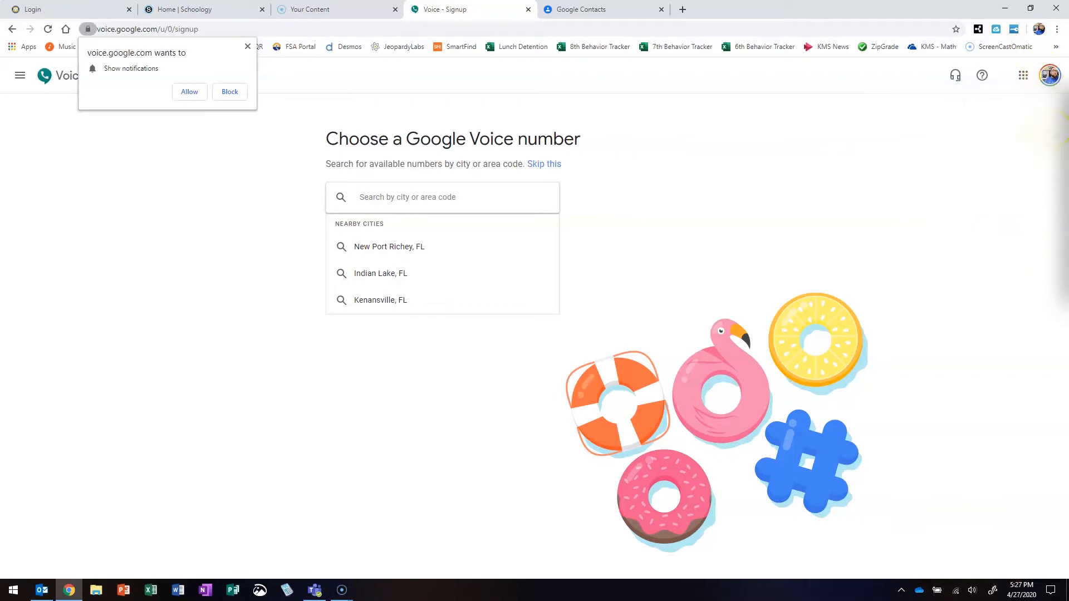
pyautogui.click(1054, 83)
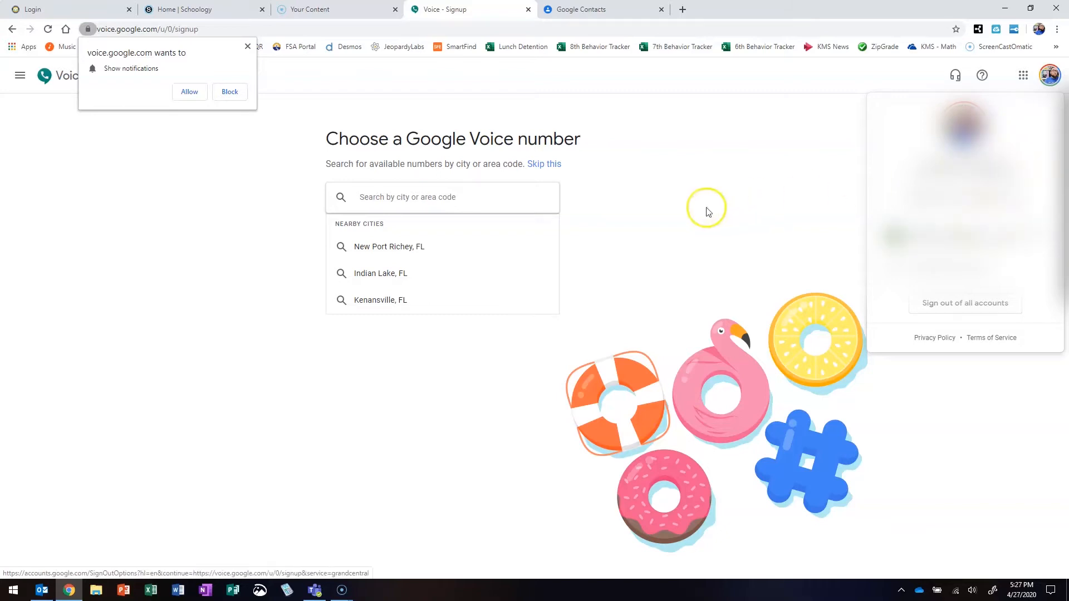
pyautogui.click(744, 208)
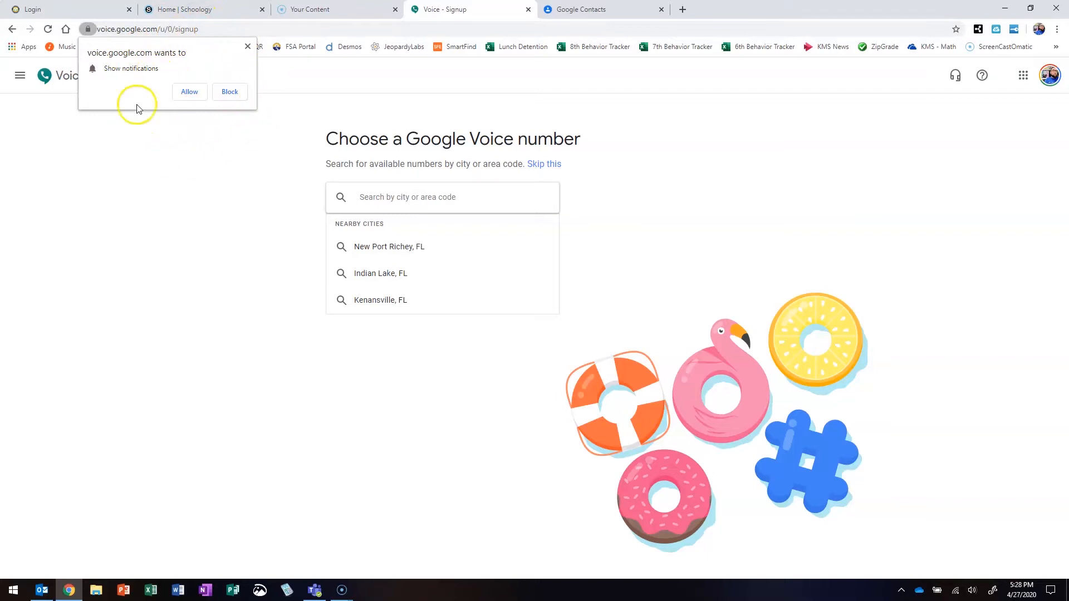
pyautogui.click(231, 93)
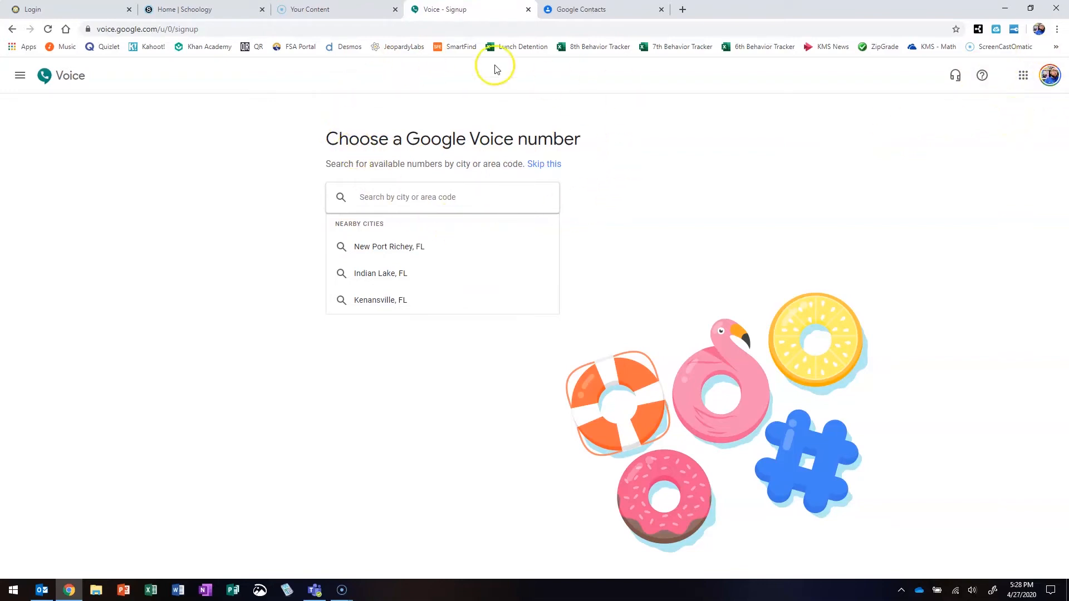
# Search for available Google Voice numbers in "bradenton, fl".
pyautogui.click(436, 204)
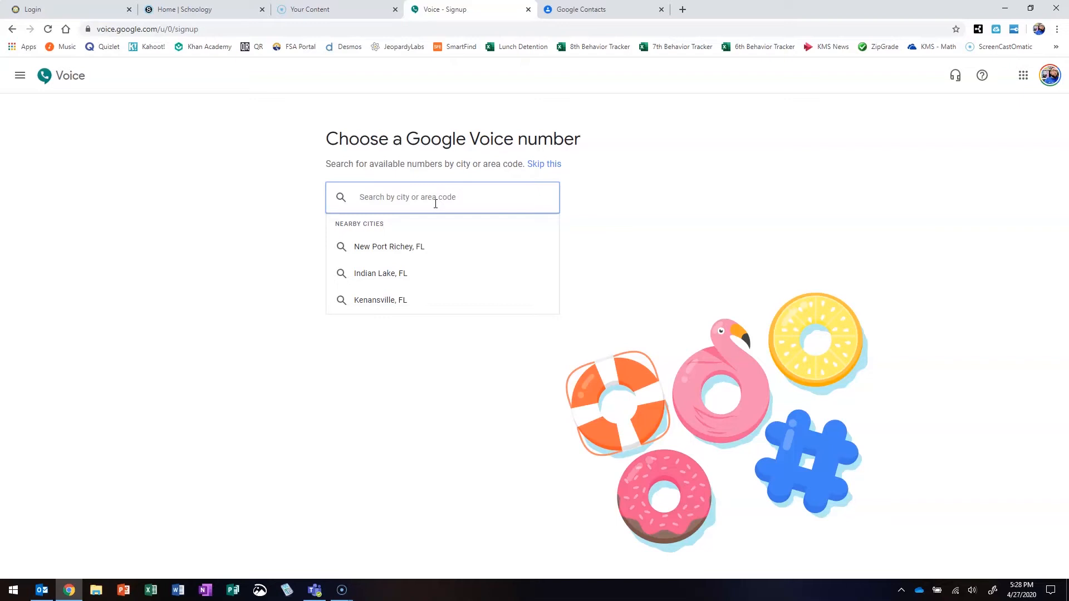
pyautogui.write('br')
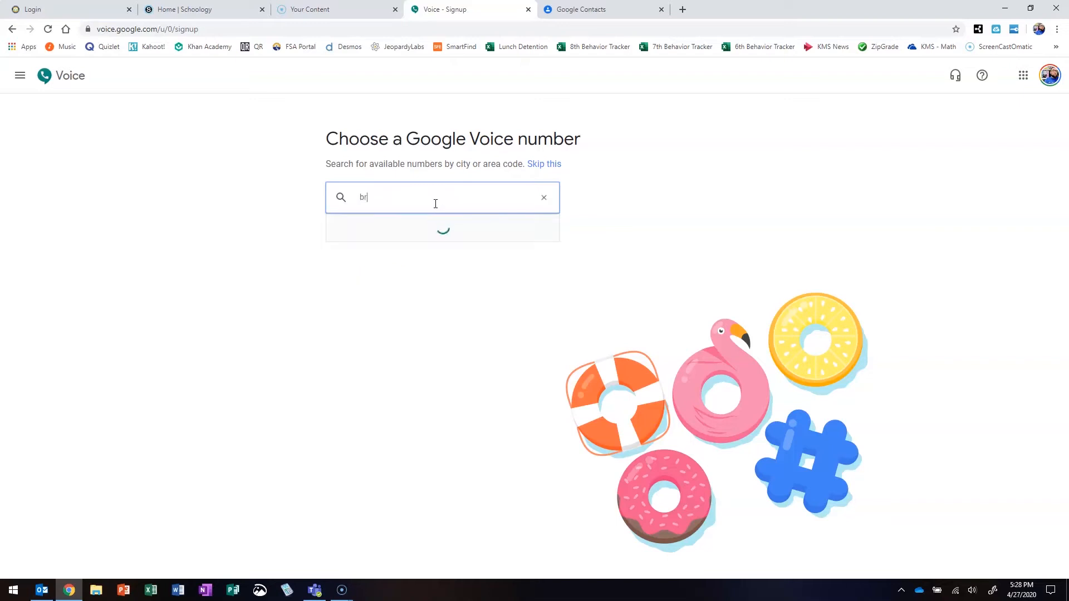
pyautogui.write('adenton, fl')
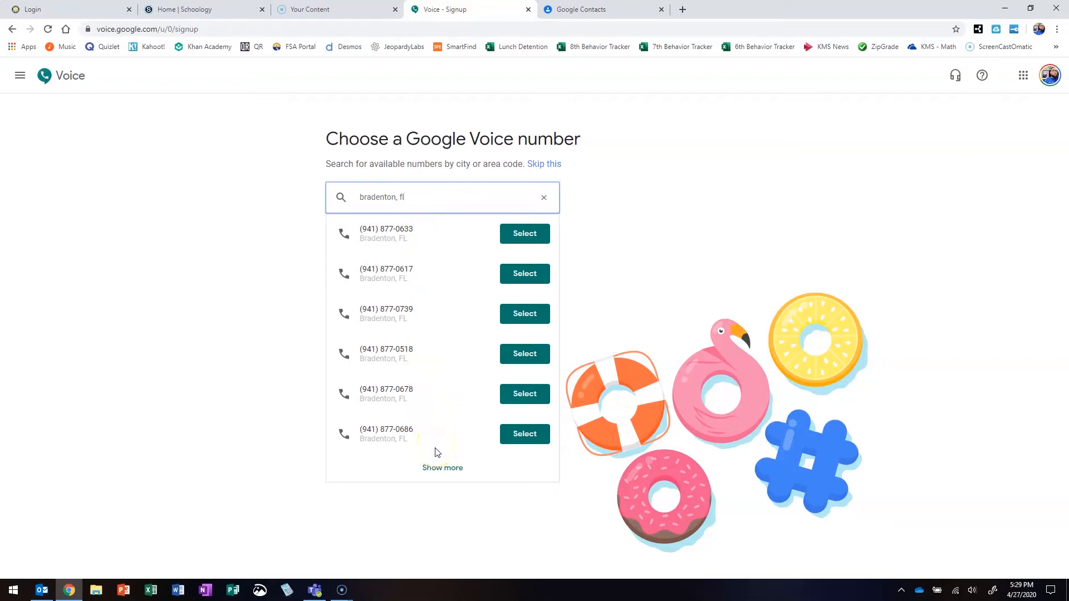
# Show more of the available Bradenton numbers, browse the expanded list and select one of them as the Voice number.
pyautogui.click(442, 471)
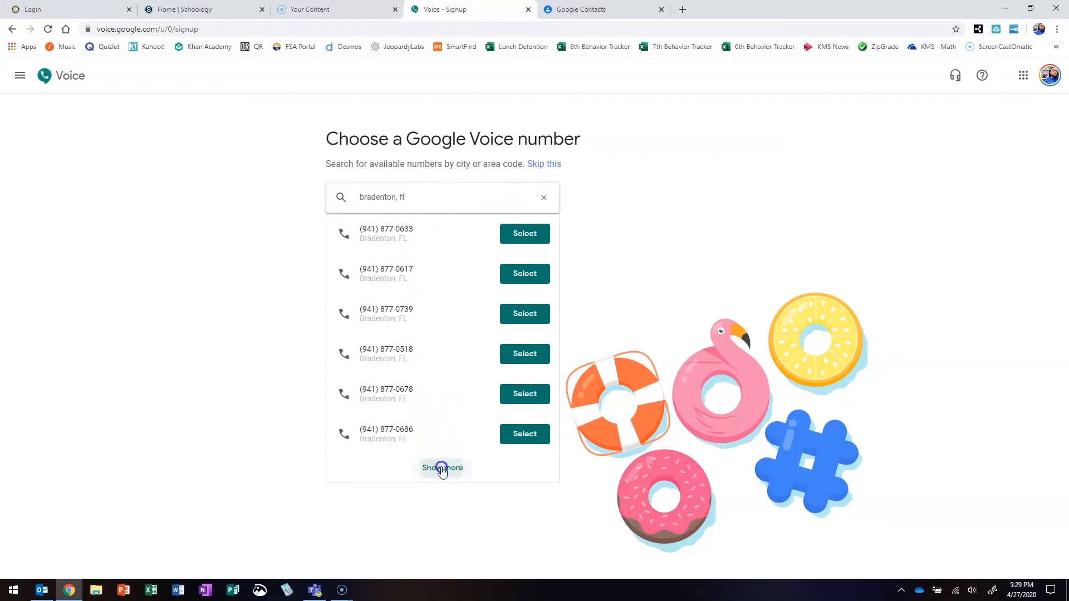
pyautogui.scroll(-1, 449, 389)
pyautogui.scroll(-3, 448, 389)
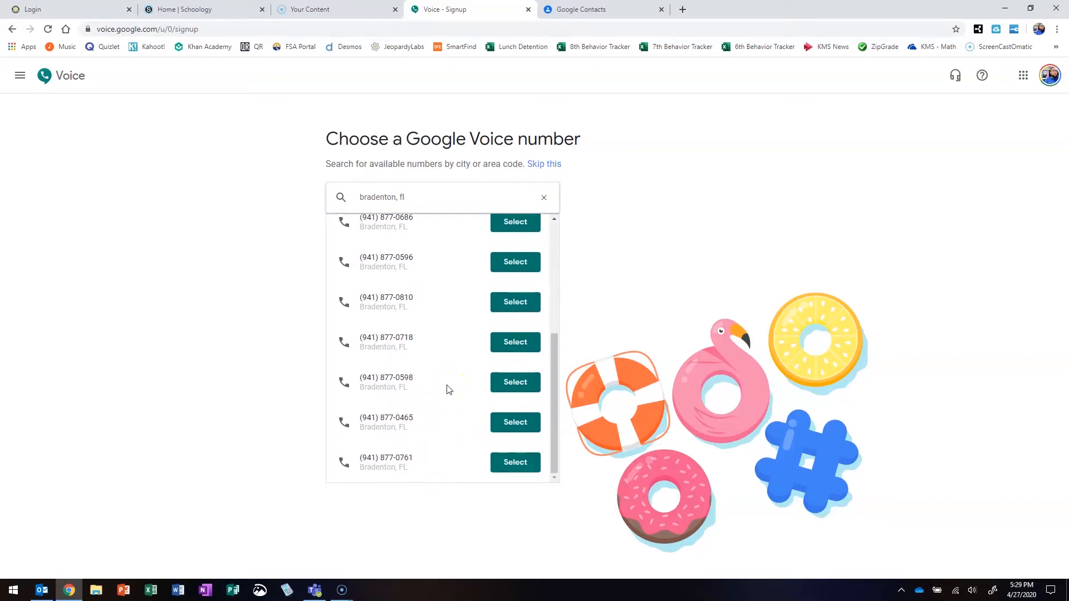
pyautogui.scroll(1, 448, 386)
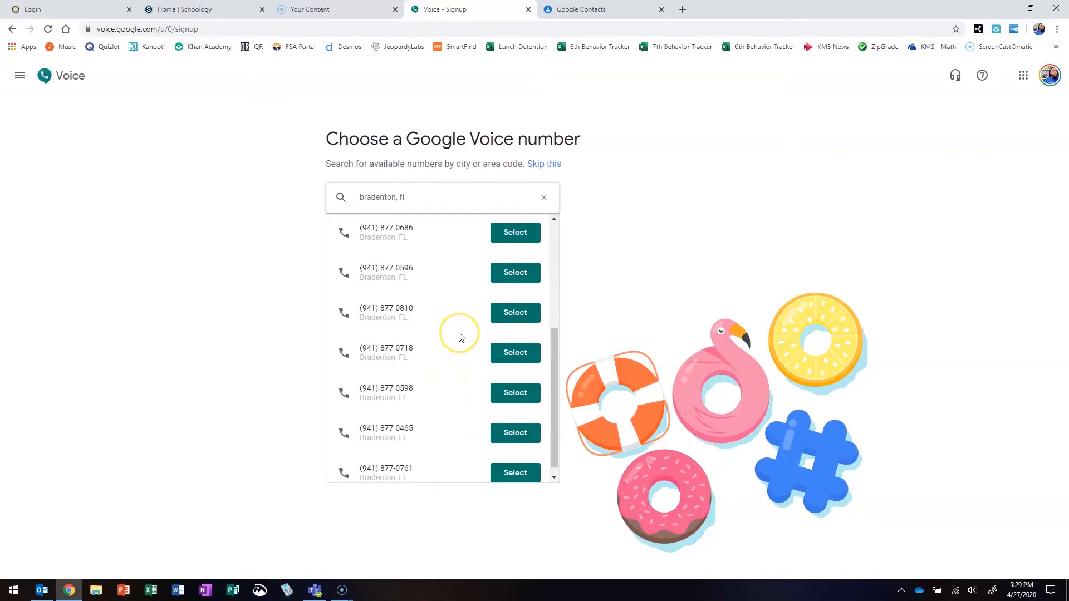
pyautogui.scroll(-1, 460, 336)
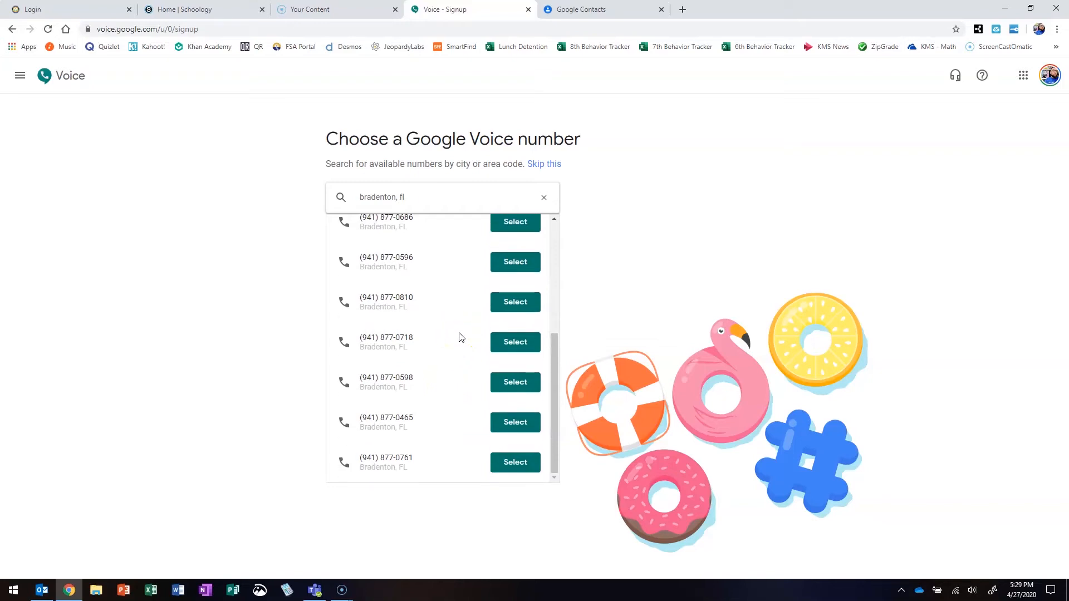
pyautogui.scroll(3, 485, 282)
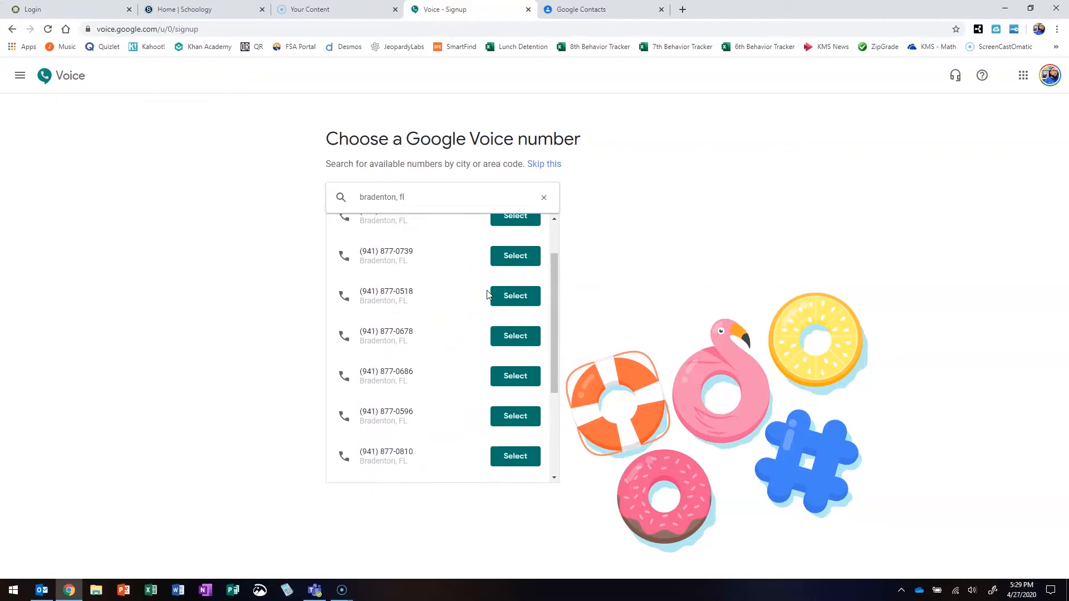
pyautogui.scroll(-2, 488, 295)
pyautogui.scroll(-2, 488, 294)
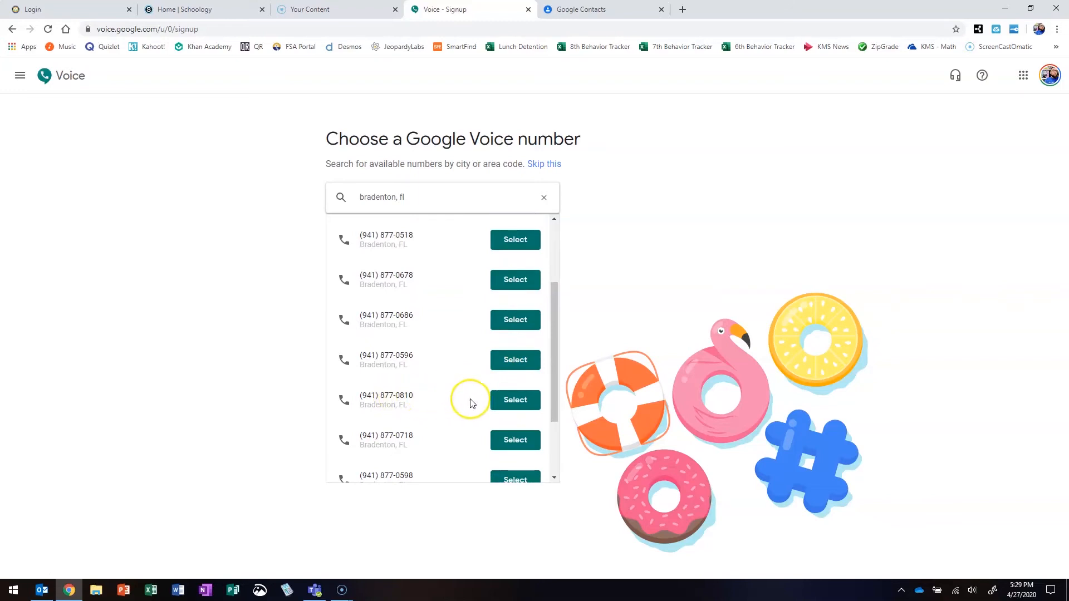
pyautogui.click(513, 402)
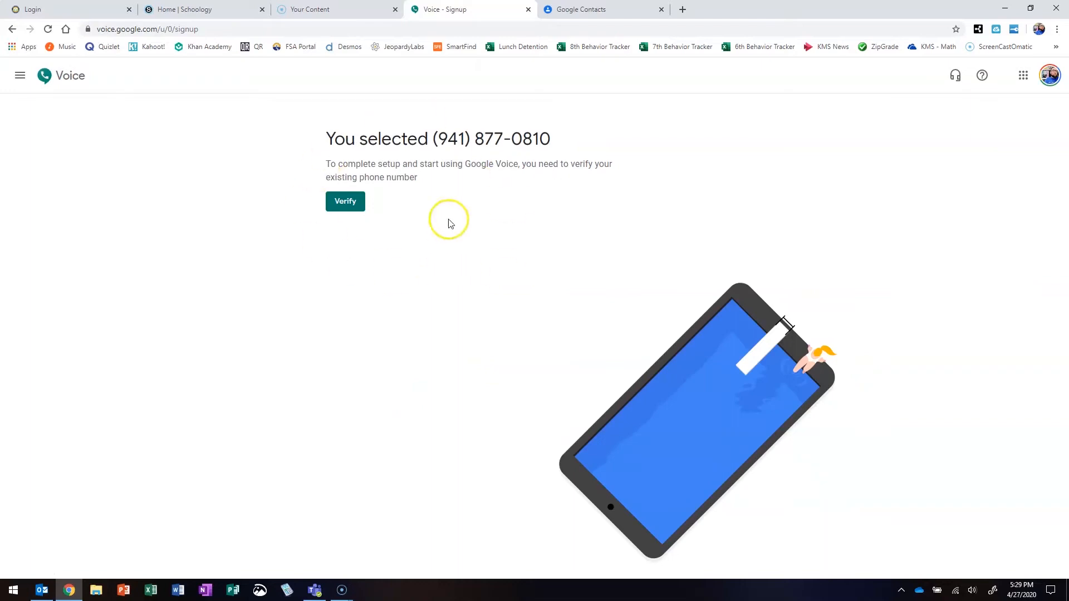
# Begin verifying the existing phone number and activate the field for the number to link.
pyautogui.click(357, 207)
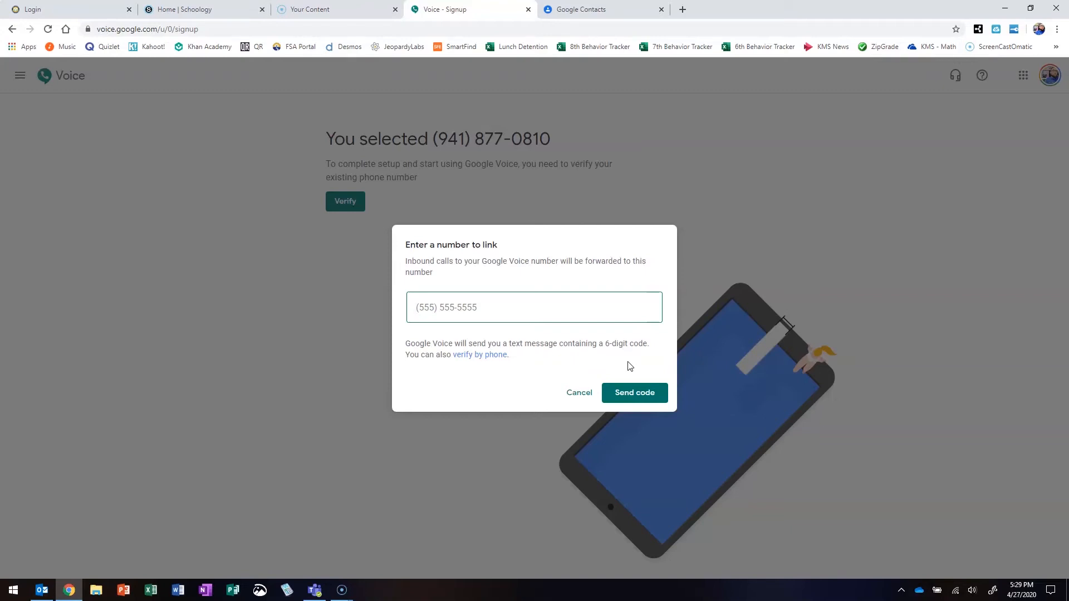
pyautogui.click(470, 306)
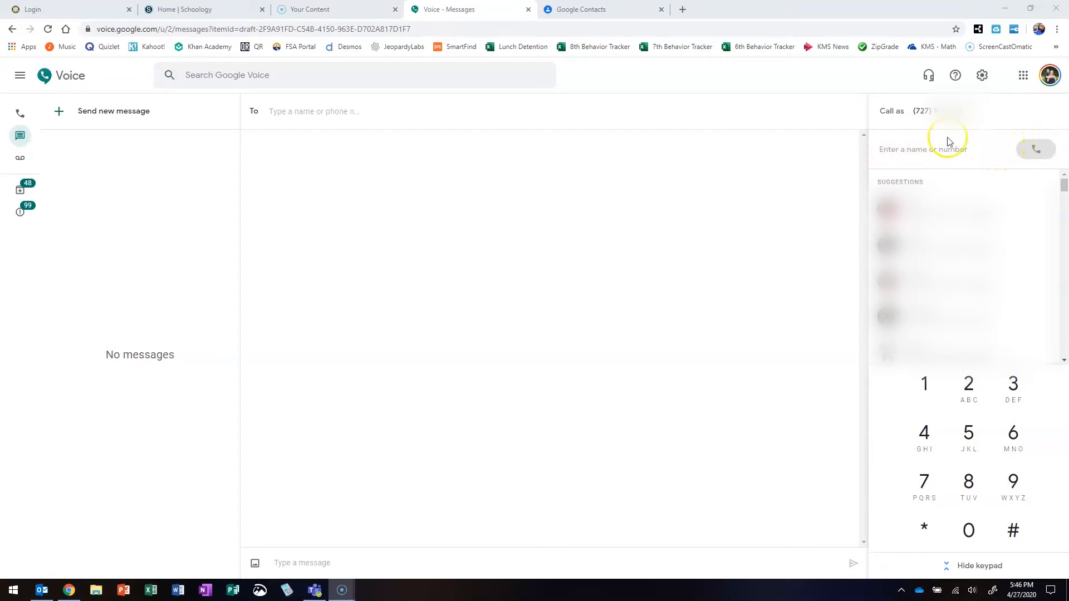
# Create a new message in Messages and add the contact found with "wif" as the recipient.
pyautogui.click(19, 136)
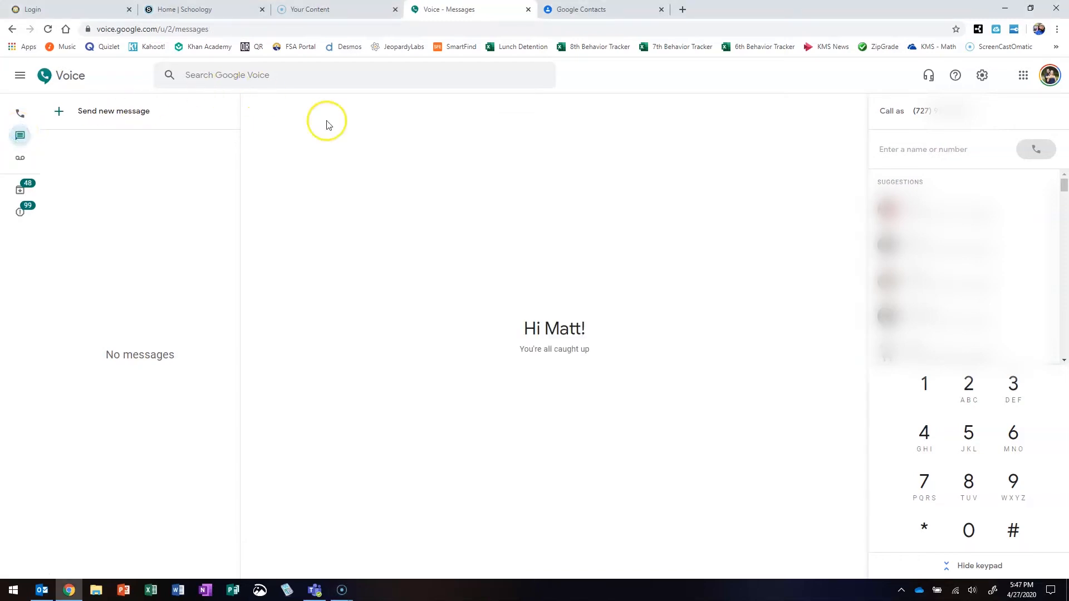
pyautogui.click(107, 110)
pyautogui.click(107, 110)
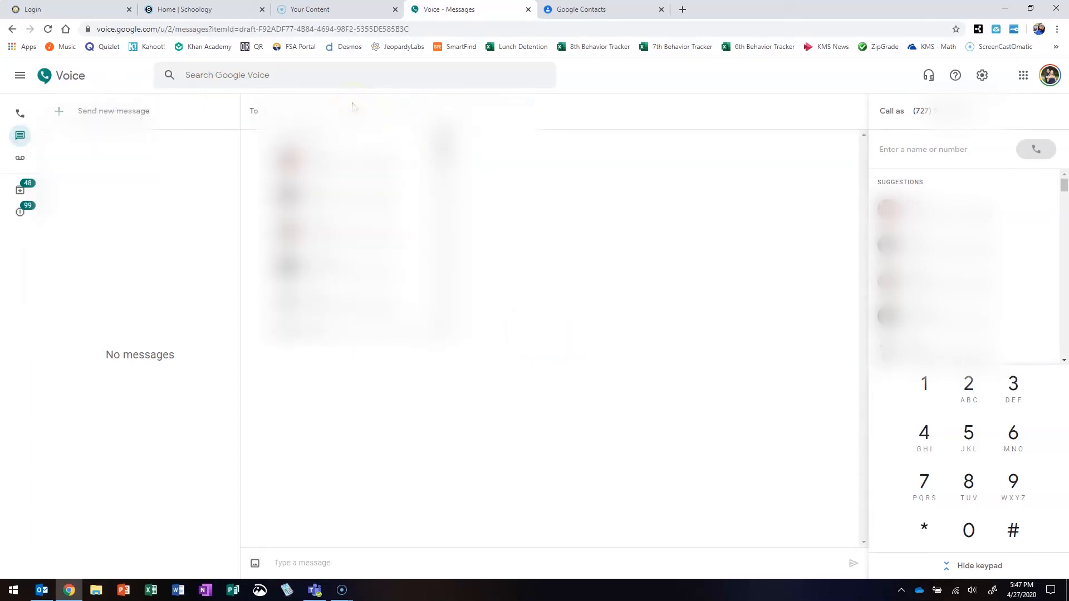
pyautogui.write('wif')
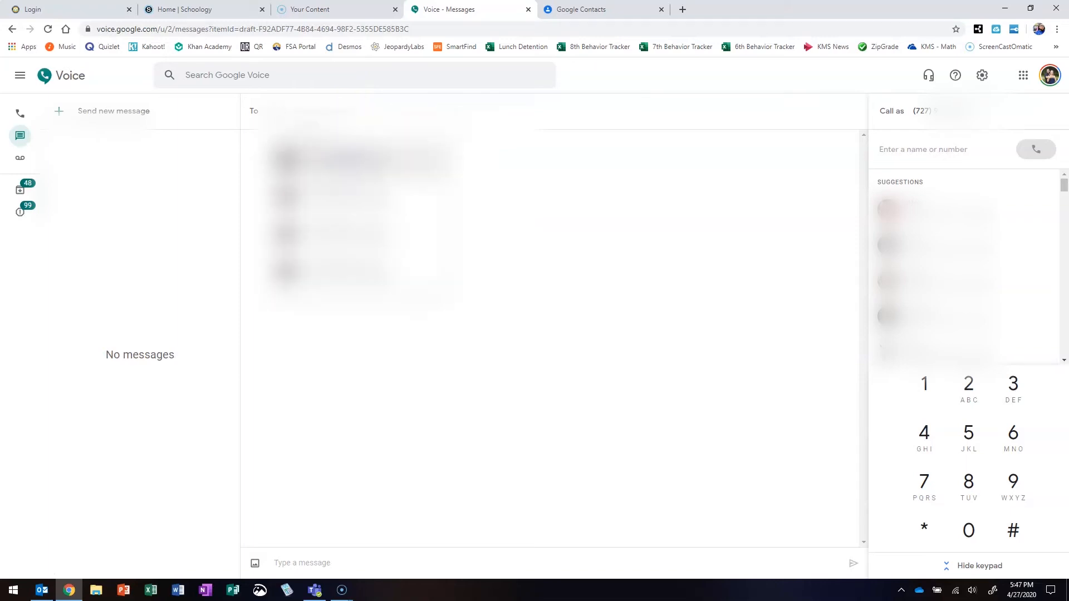
pyautogui.press('Return')
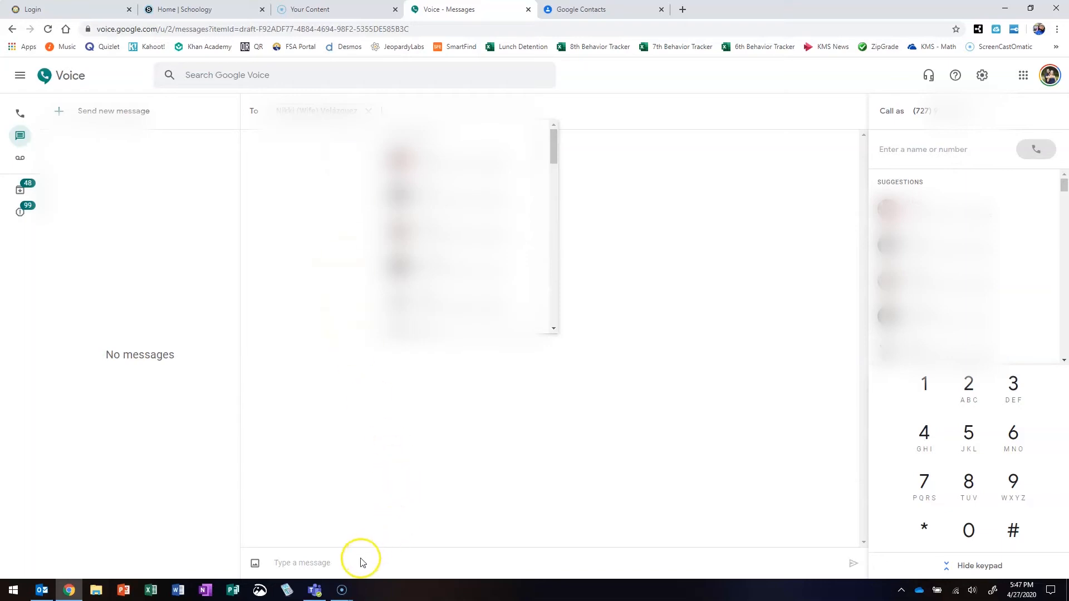
# Write "Hello, you're missing assignments in Schoology." and send it to the recipient.
pyautogui.click(358, 562)
pyautogui.write('Hel')
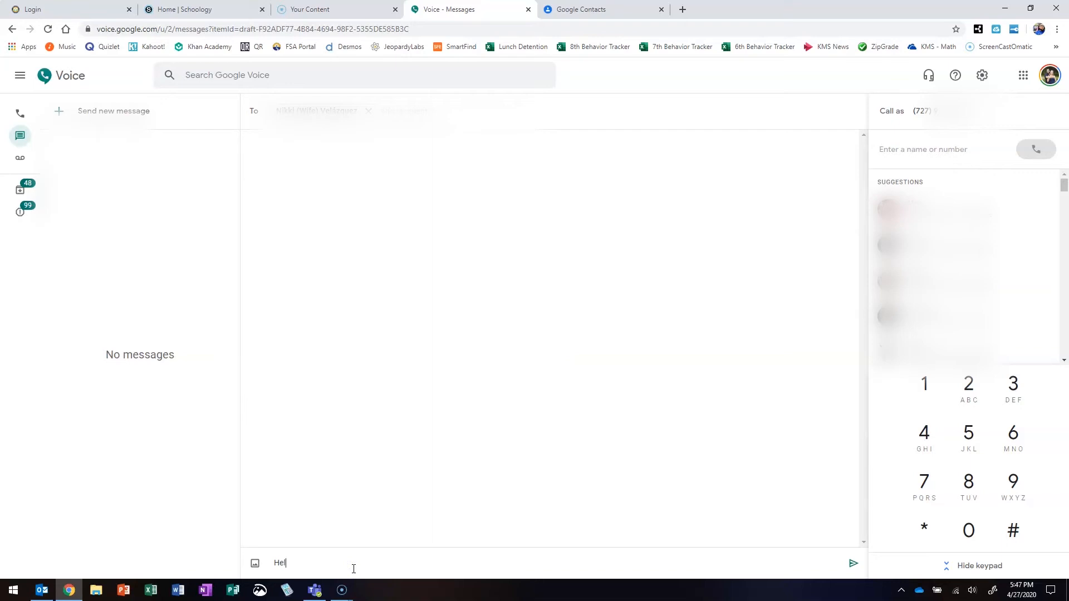
pyautogui.write("lo, you're missing assignments in Schoology.")
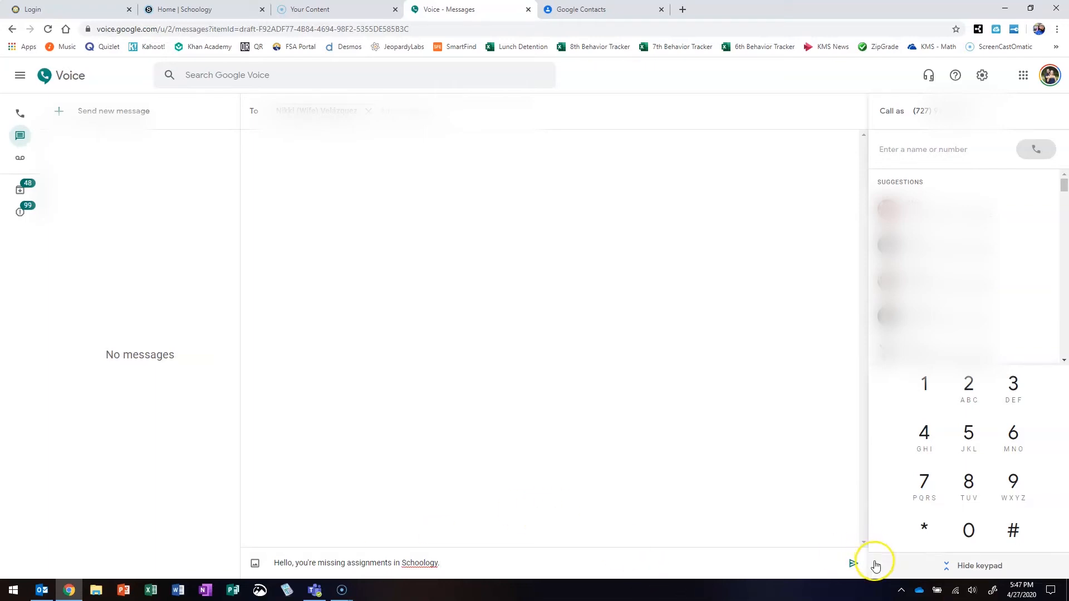
pyautogui.click(854, 565)
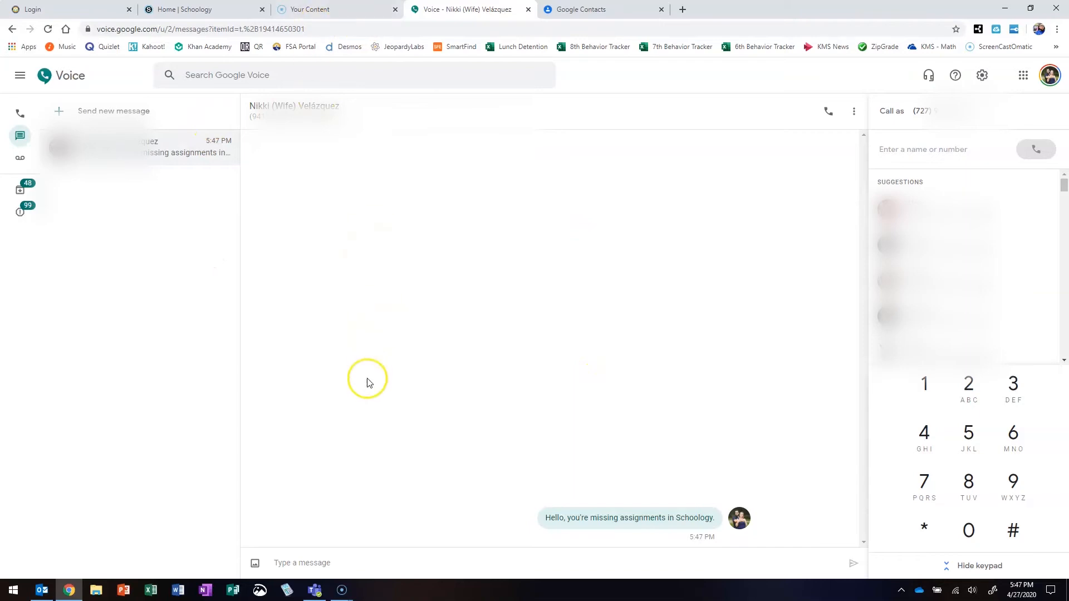
# Leave the current conversation and start another new message.
pyautogui.click(397, 563)
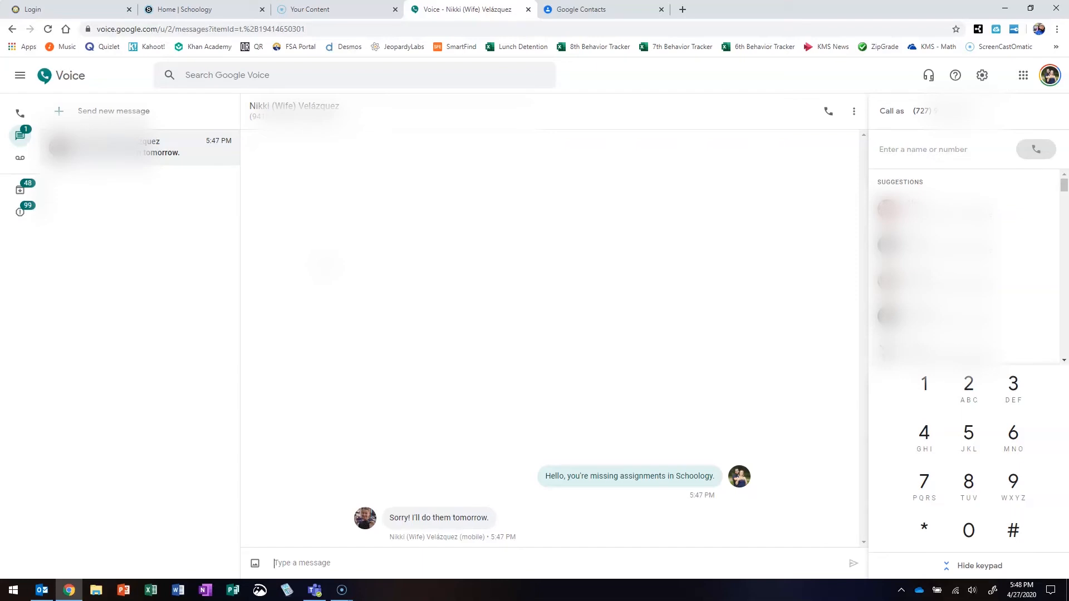
pyautogui.click(131, 114)
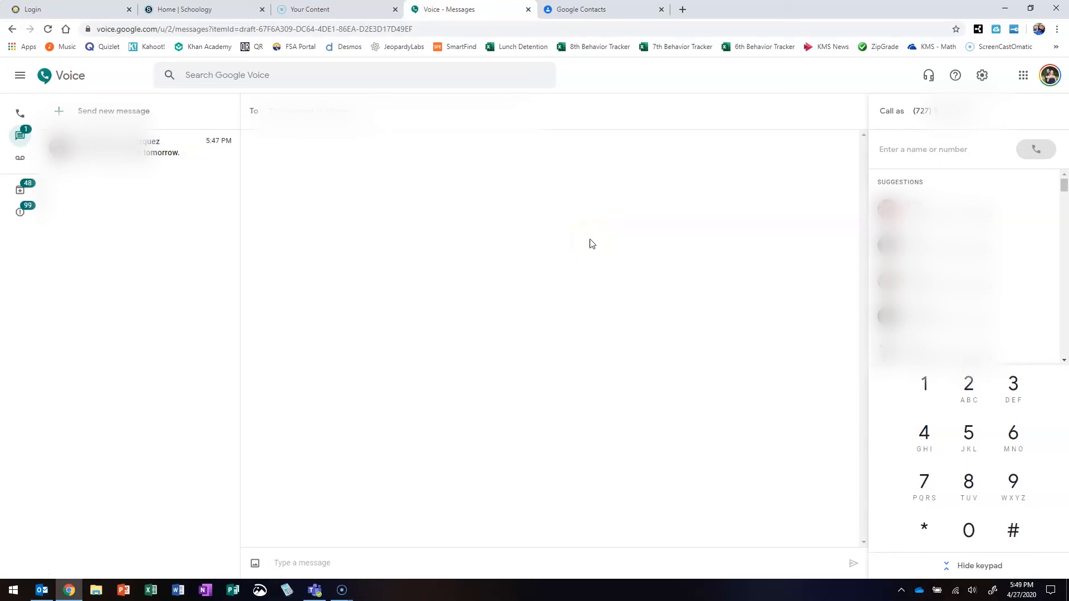
# Switch to Google Contacts and open the form for creating a single contact.
pyautogui.click(606, 10)
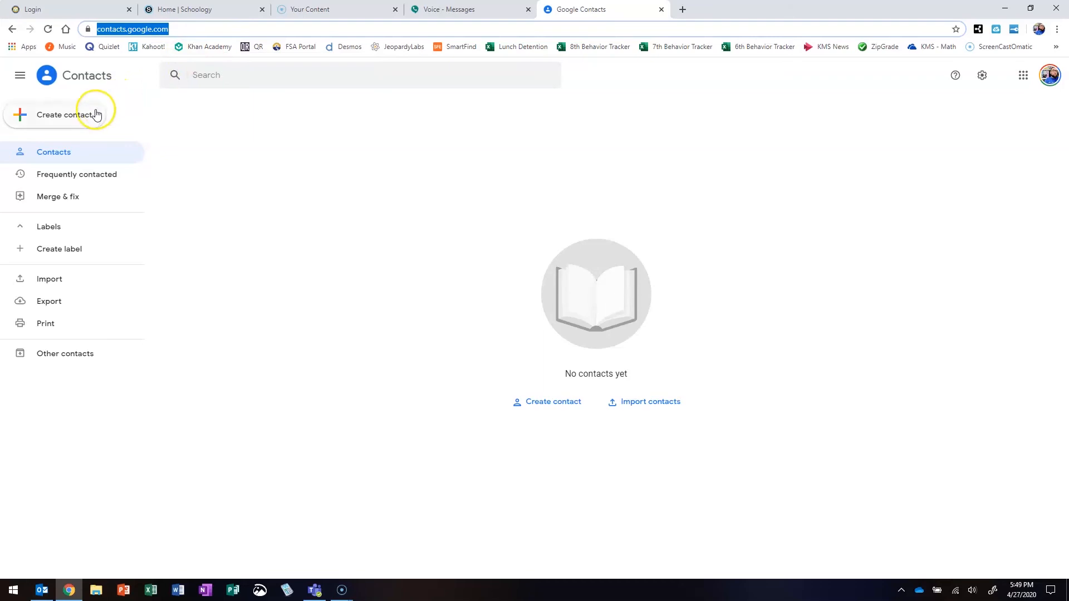
pyautogui.click(71, 119)
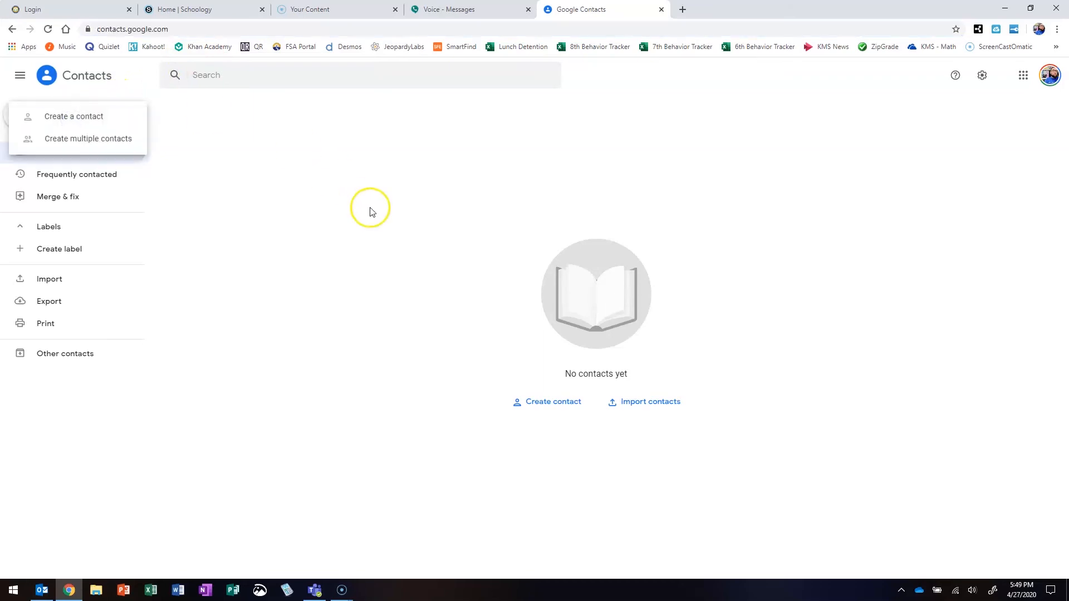
pyautogui.click(108, 121)
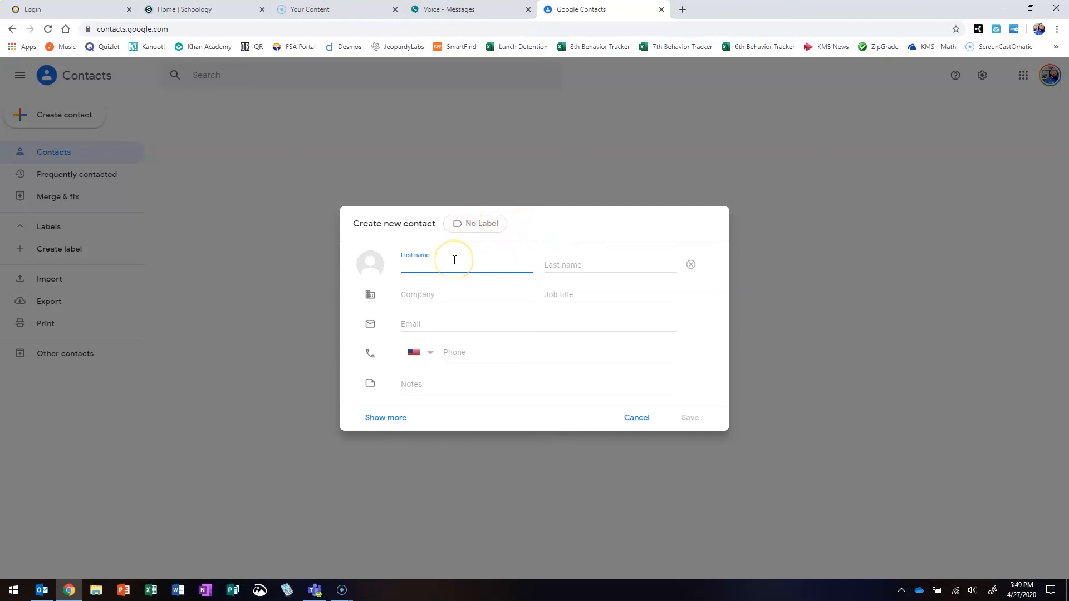
# Enter the first and last name of the new contact.
pyautogui.write('Bob')
pyautogui.press('Tab')
pyautogui.write('Smith')
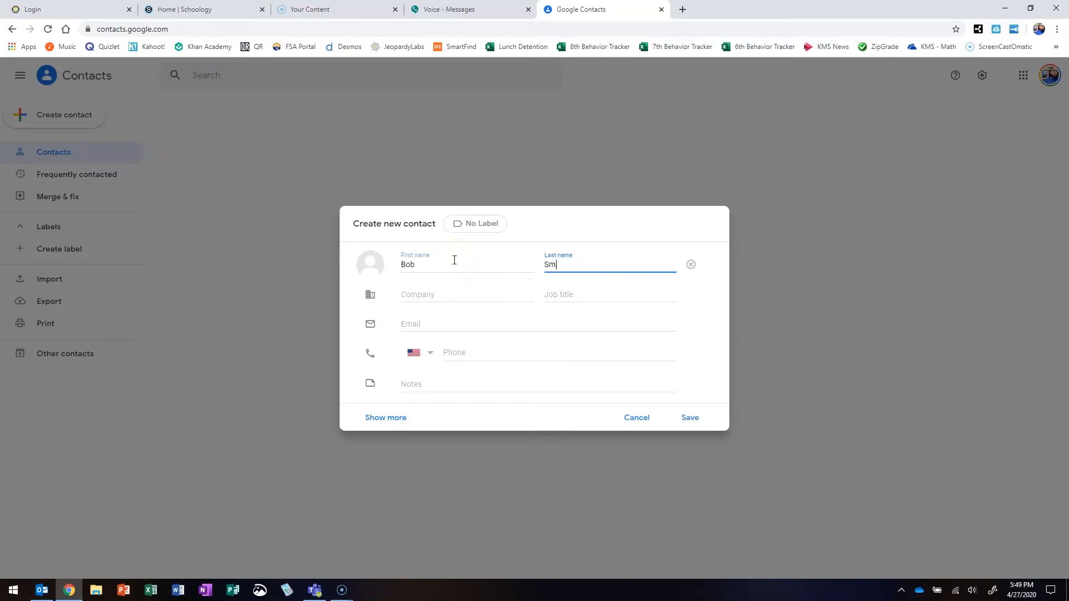
# Enter the new contact's phone number with the US country code, leaving company, job title and email empty.
pyautogui.press('Tab')
pyautogui.press('Tab')
pyautogui.press('Tab')
pyautogui.press('Tab')
pyautogui.press('Tab')
pyautogui.press('Tab')
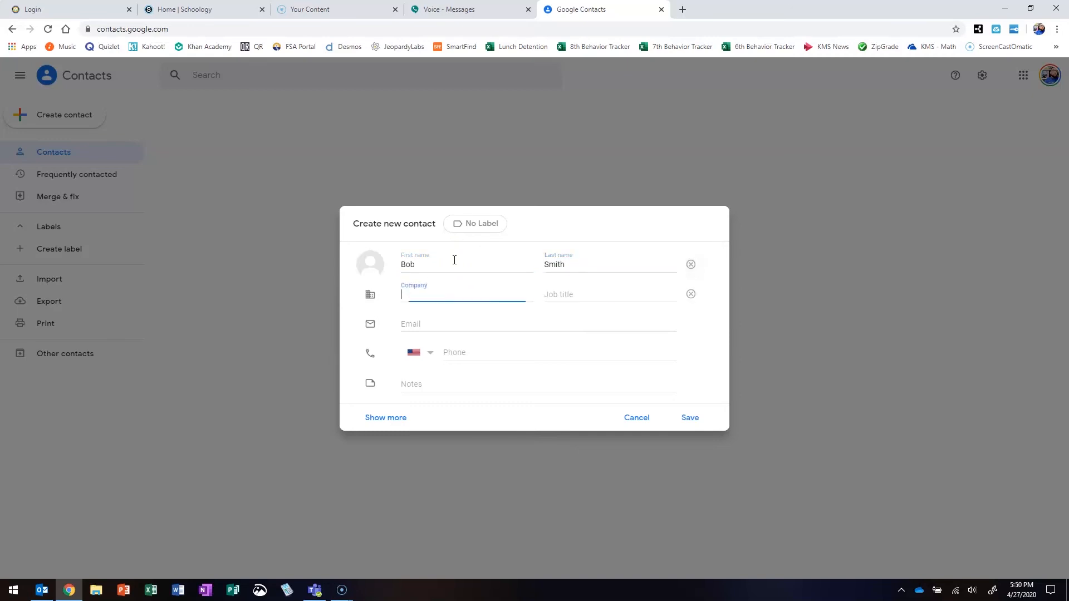
pyautogui.press('Tab')
pyautogui.press('Tab')
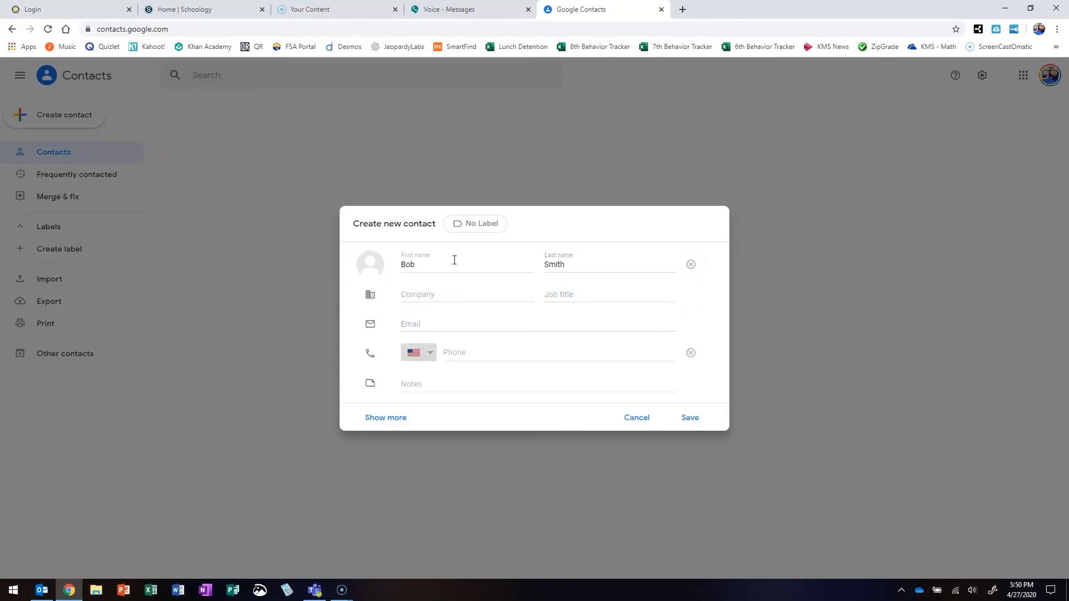
pyautogui.write('555-123')
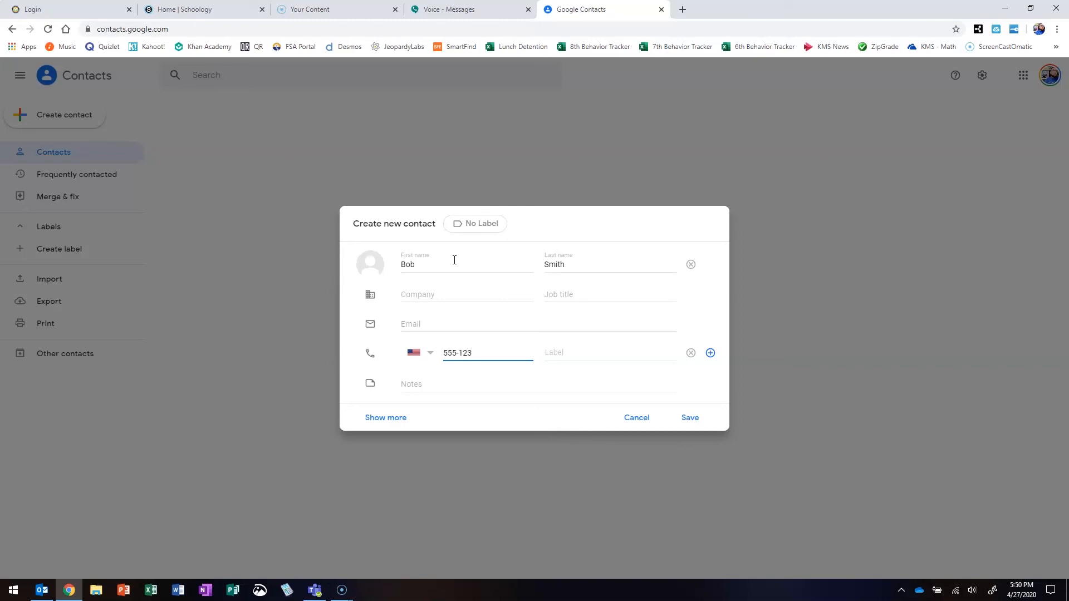
pyautogui.write('4567')
pyautogui.press('Tab')
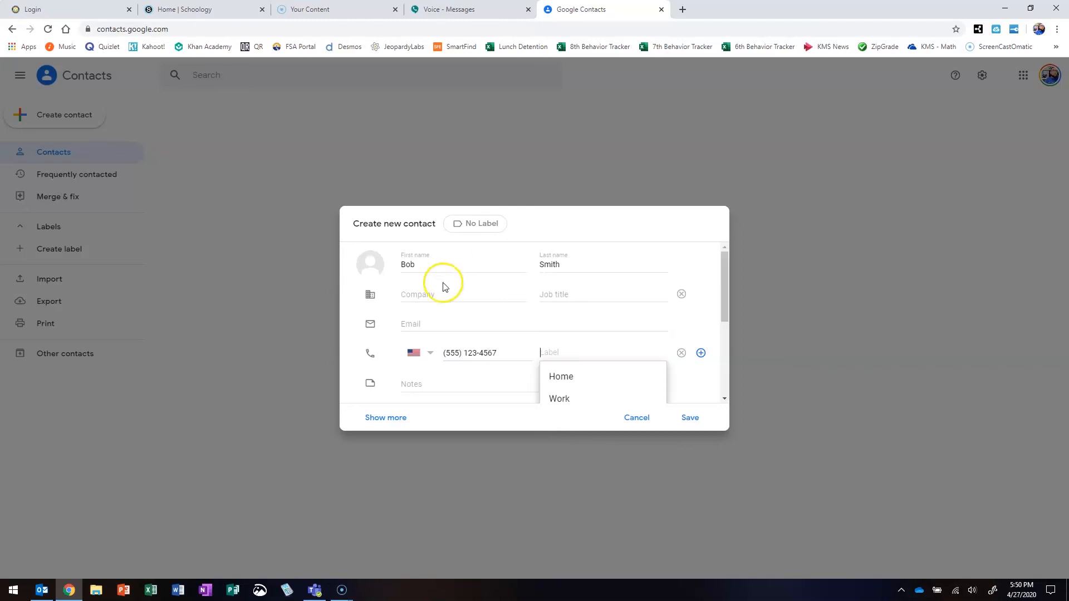
# Write a person's name in the contact's notes, save the contact and close its details.
pyautogui.click(521, 382)
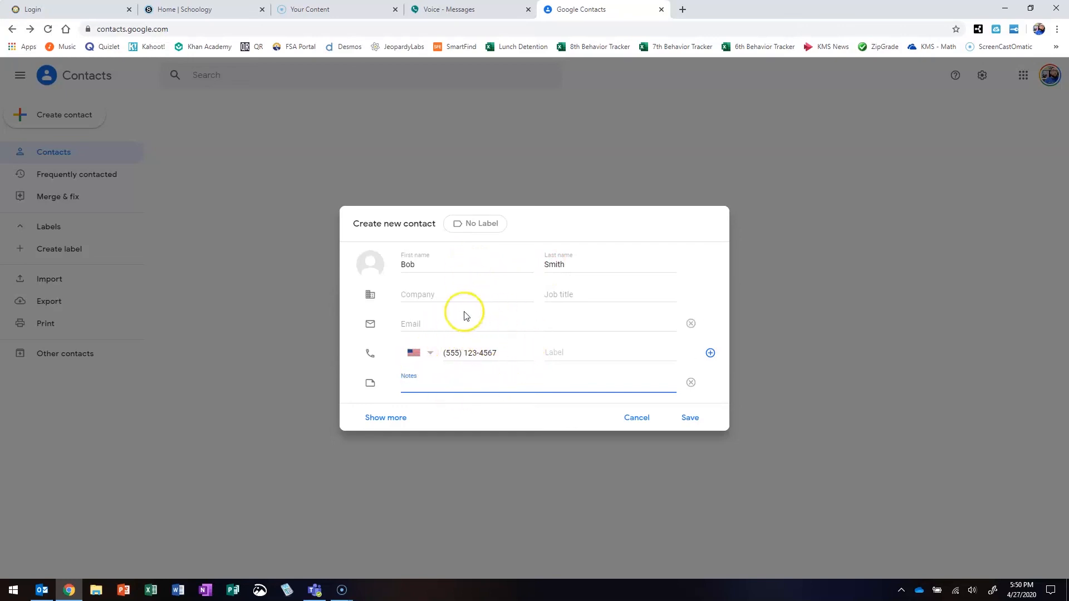
pyautogui.click(430, 385)
pyautogui.write('James.')
pyautogui.click(688, 429)
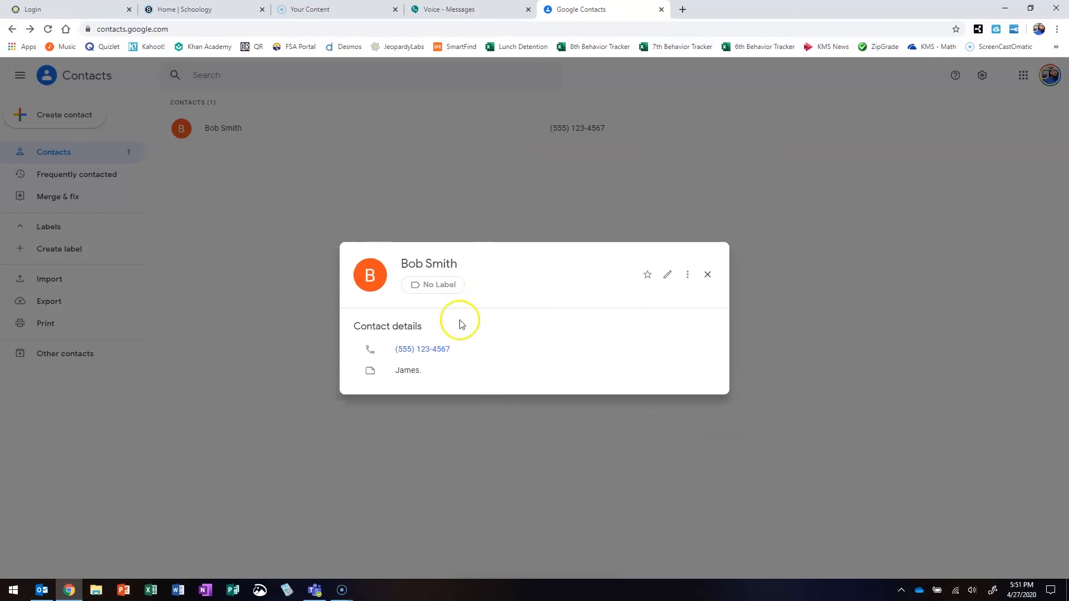
pyautogui.click(708, 274)
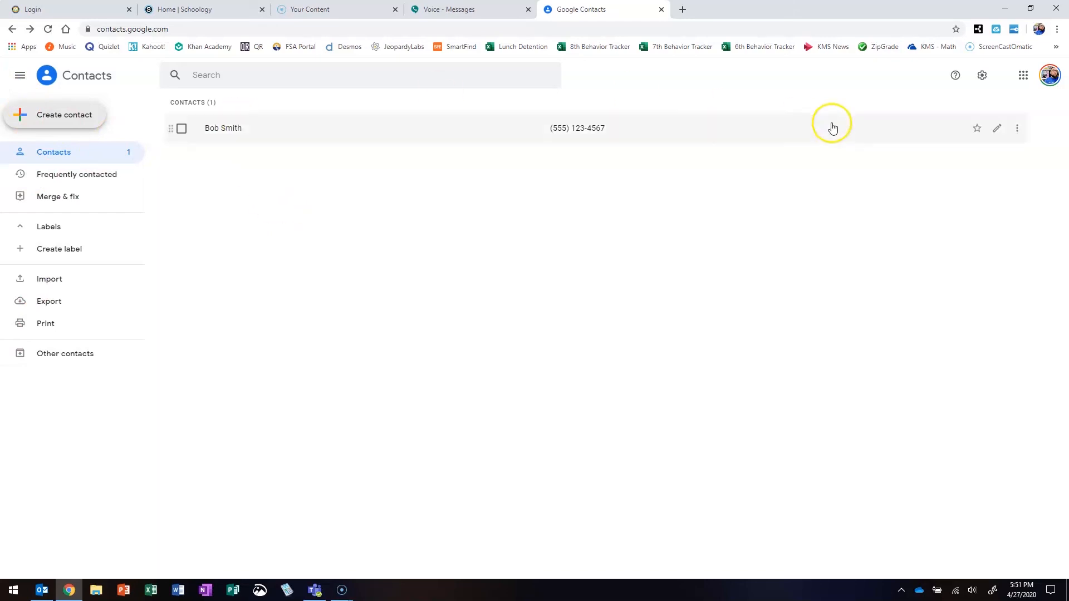
# Edit the saved contact to add it to a new label named 19-20, save it and close its details.
pyautogui.click(1002, 132)
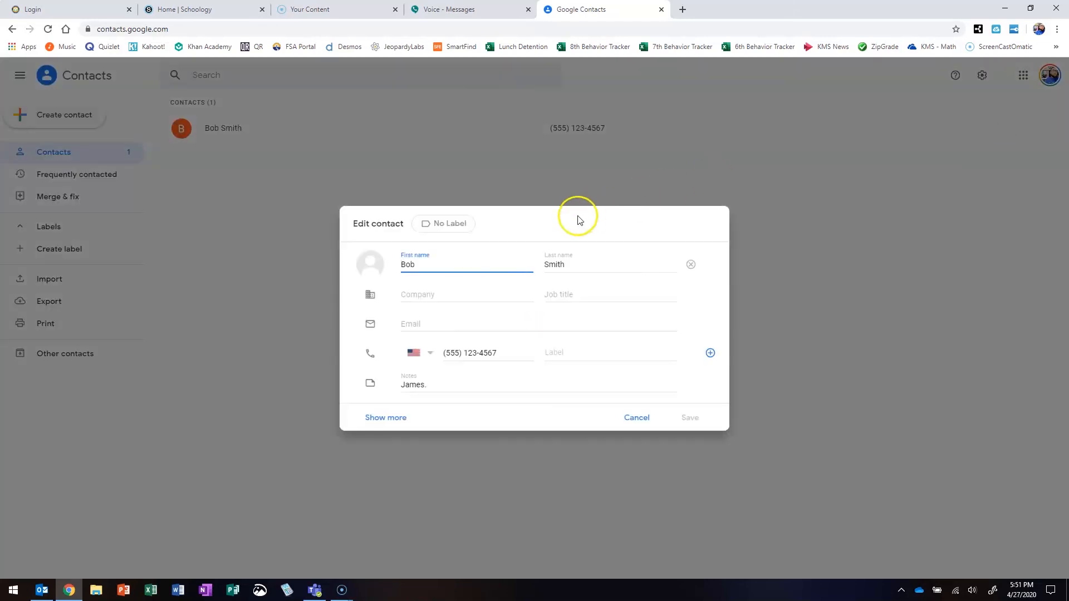
pyautogui.click(459, 224)
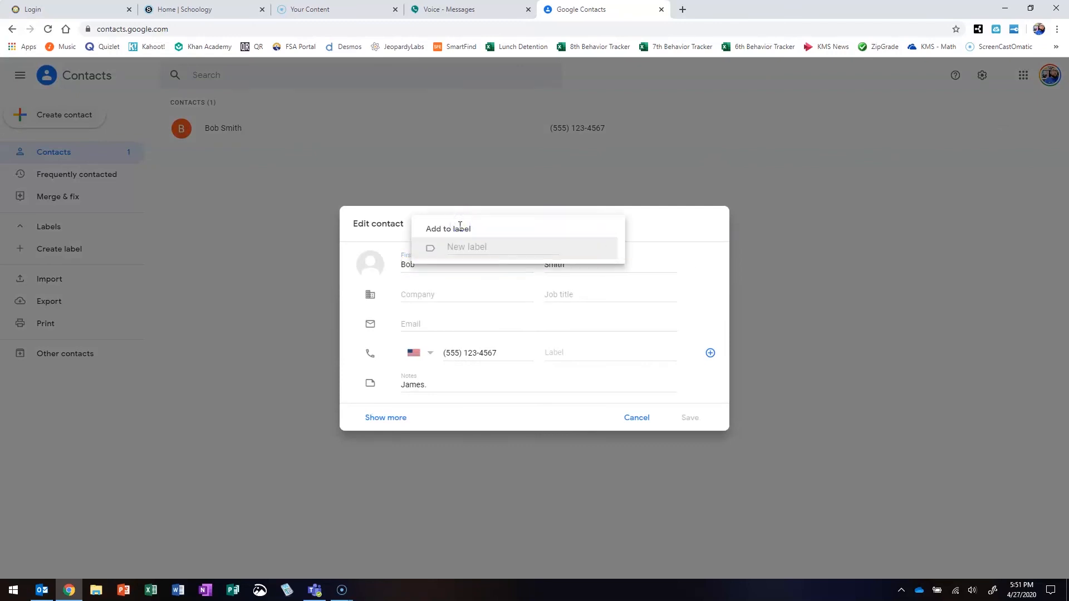
pyautogui.click(477, 247)
pyautogui.write('19-20')
pyautogui.click(506, 262)
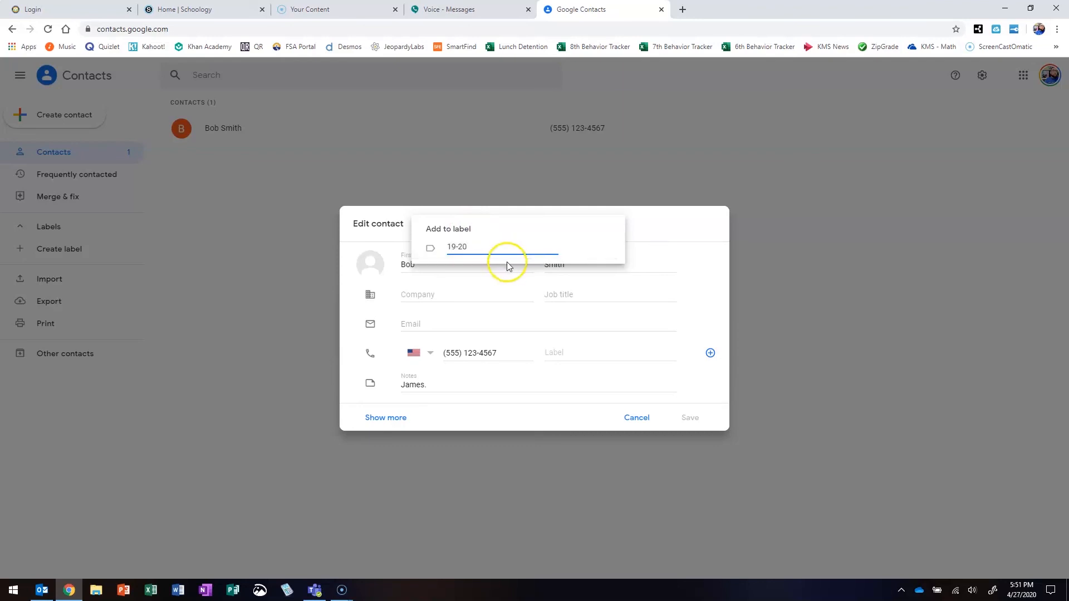
pyautogui.click(683, 420)
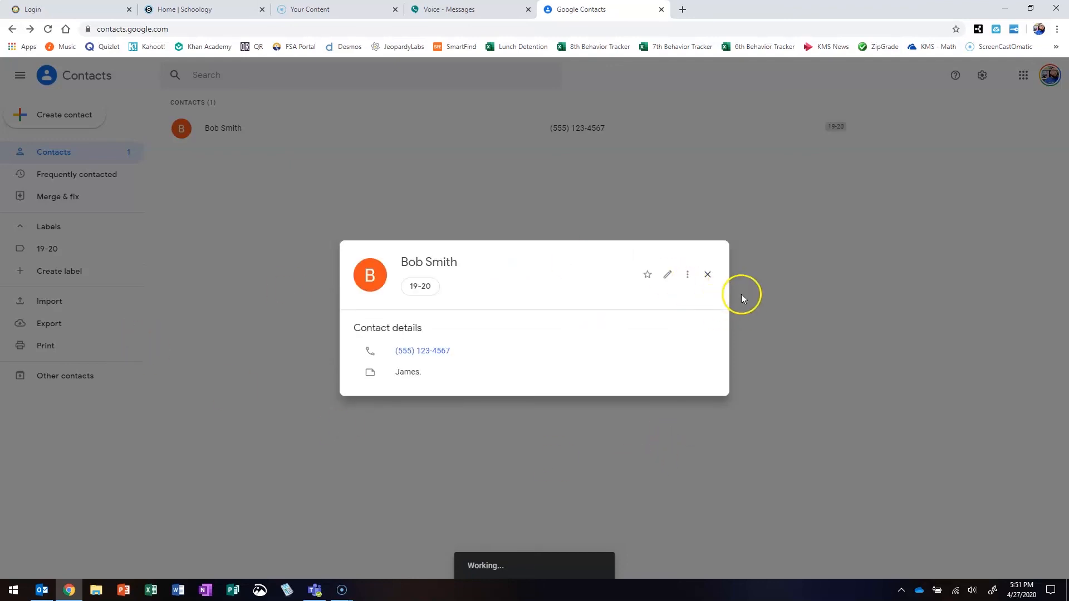
pyautogui.click(708, 275)
# Delete the 19-20 label together with all the contacts in it.
pyautogui.moveTo(52, 246)
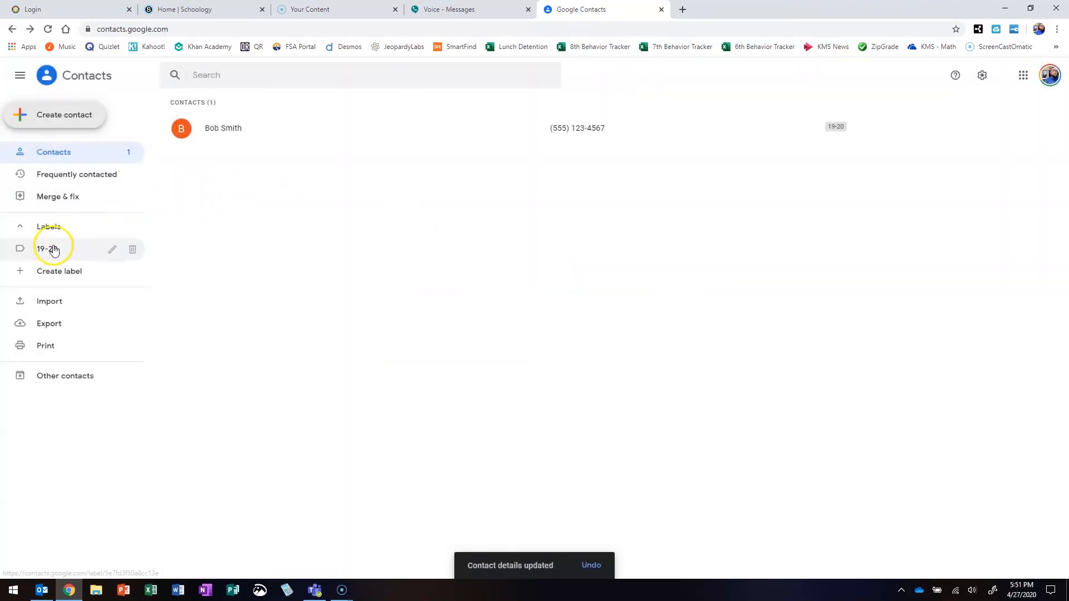
pyautogui.click(133, 249)
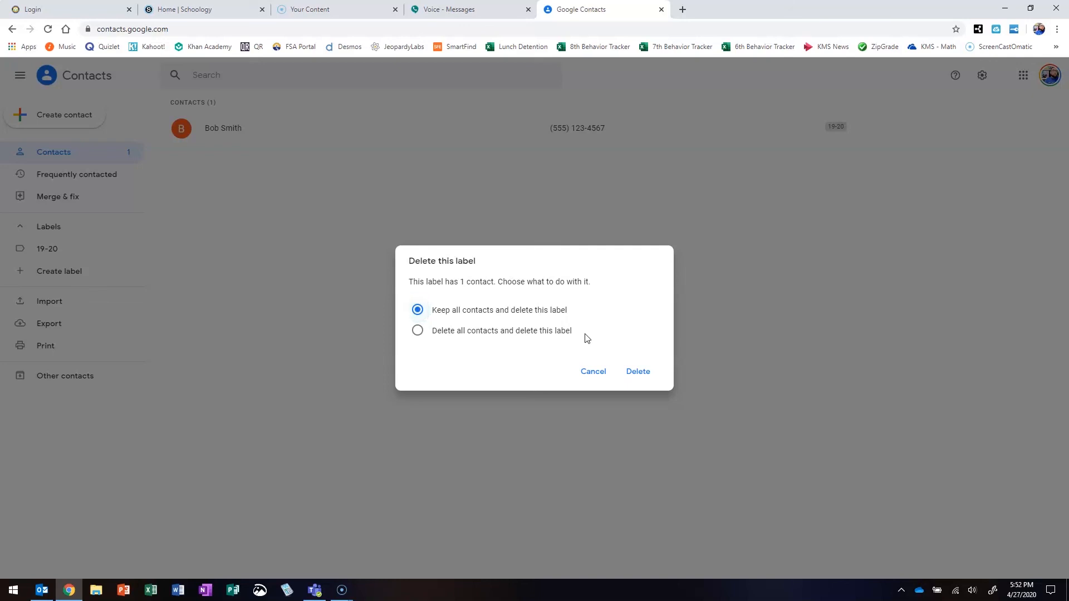
pyautogui.click(596, 374)
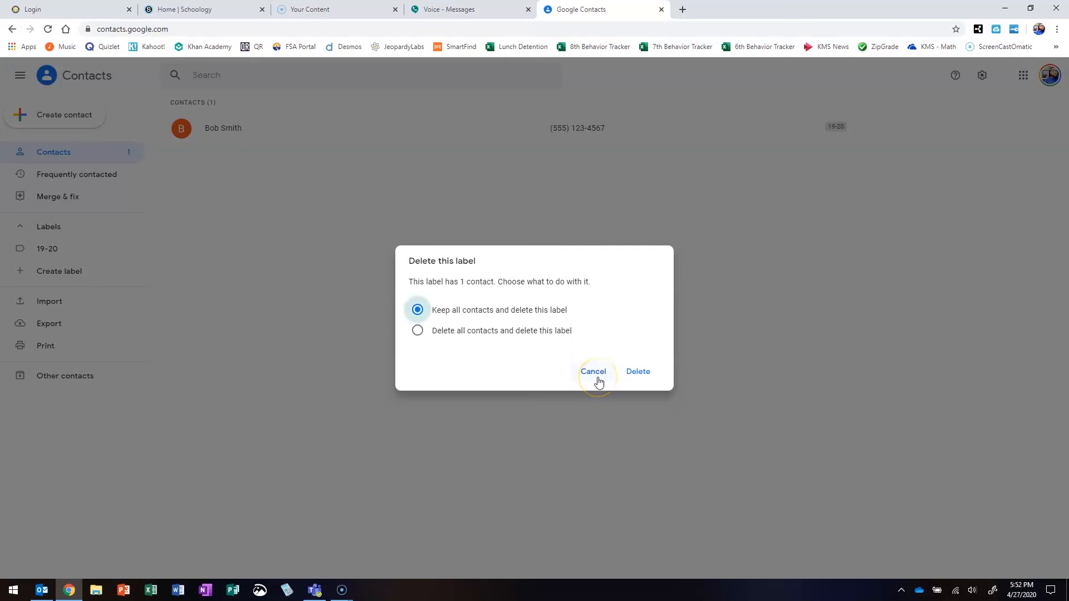
pyautogui.click(498, 332)
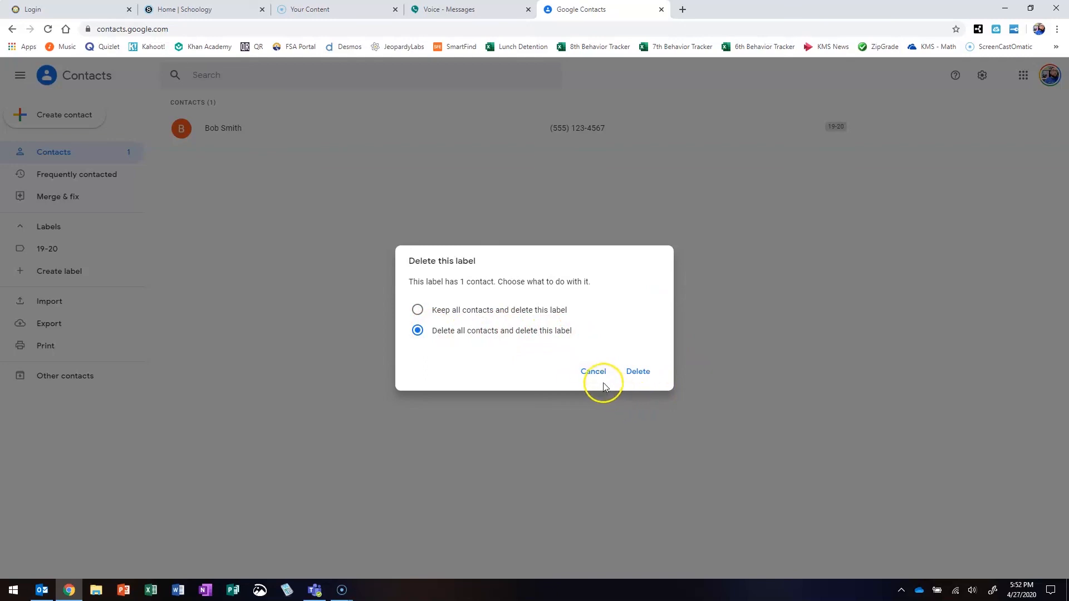
pyautogui.click(639, 370)
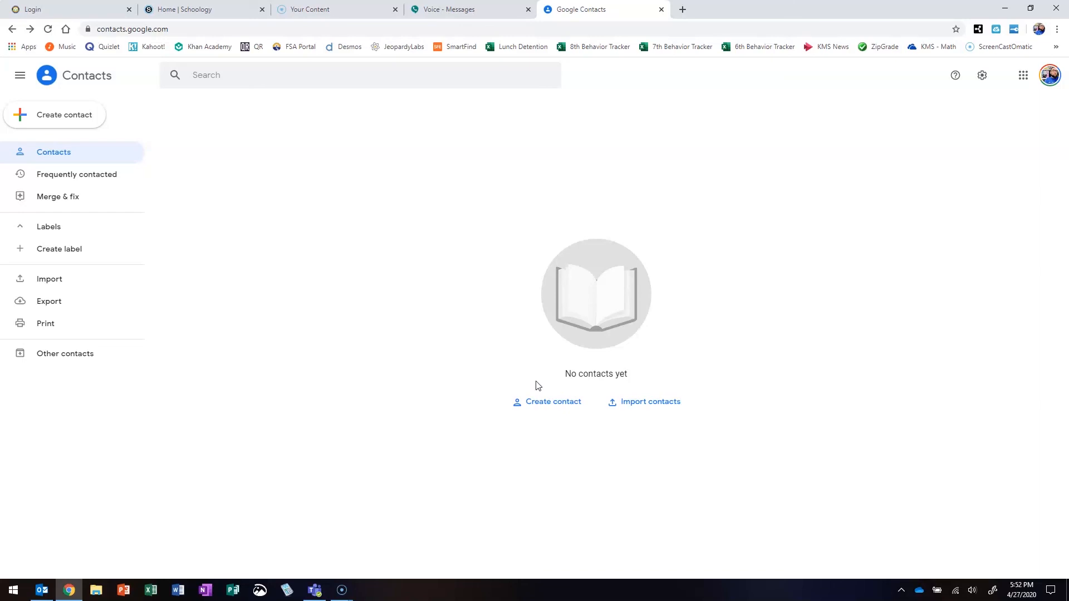
pyautogui.click(17, 579)
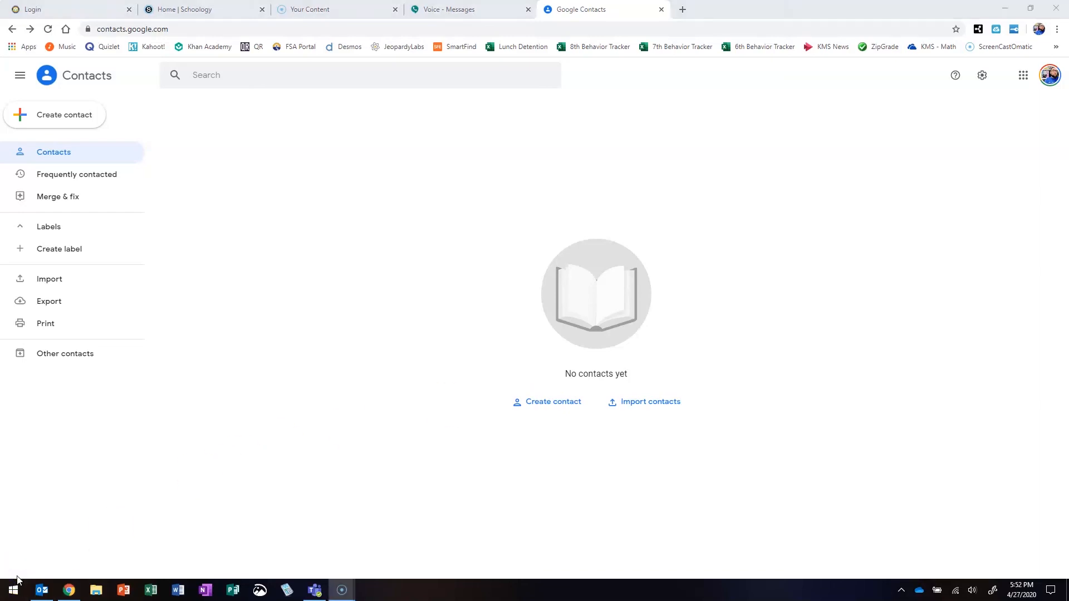